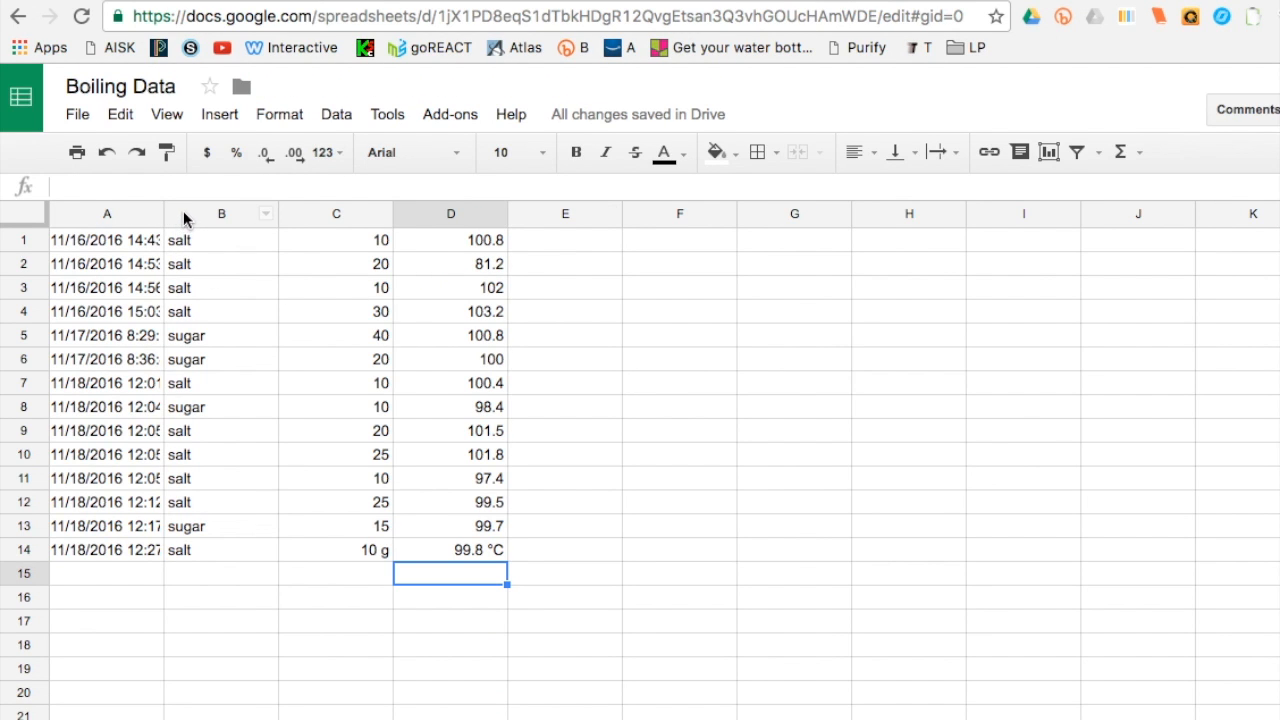
# - Sort the whole sheet A to Z by column B to group the salt rows together
pyautogui.click(183, 216)
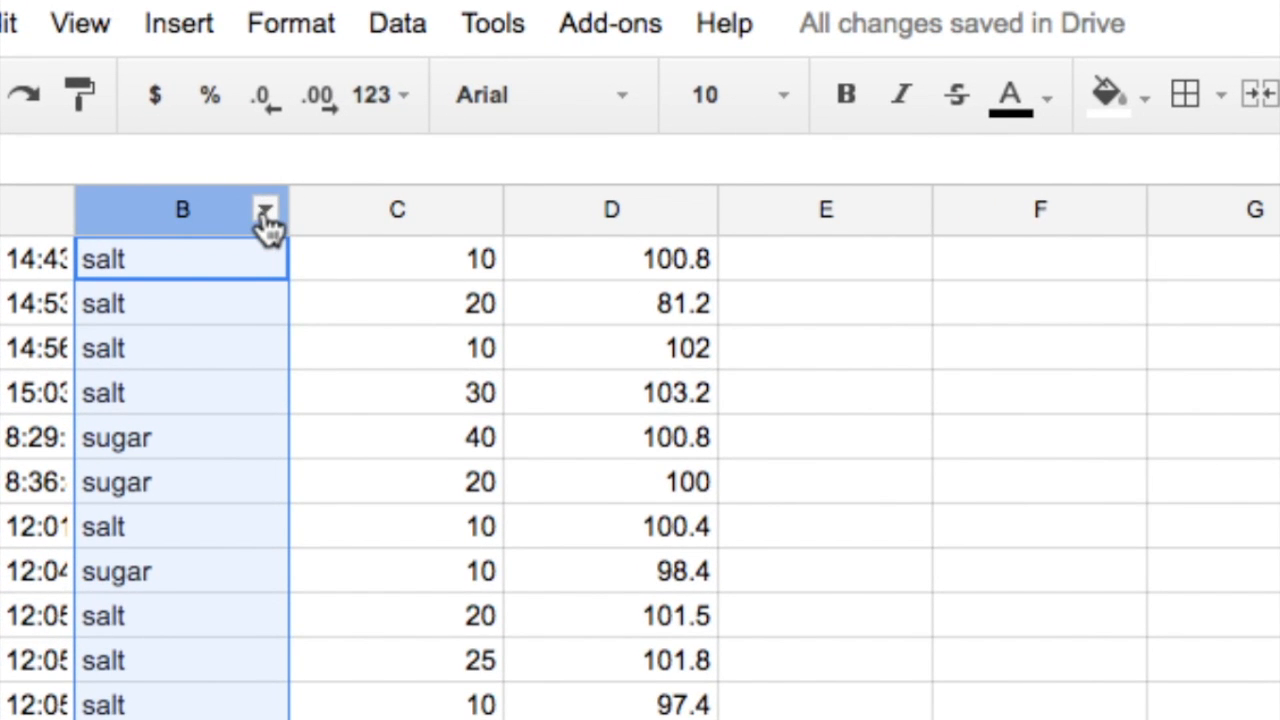
pyautogui.click(265, 214)
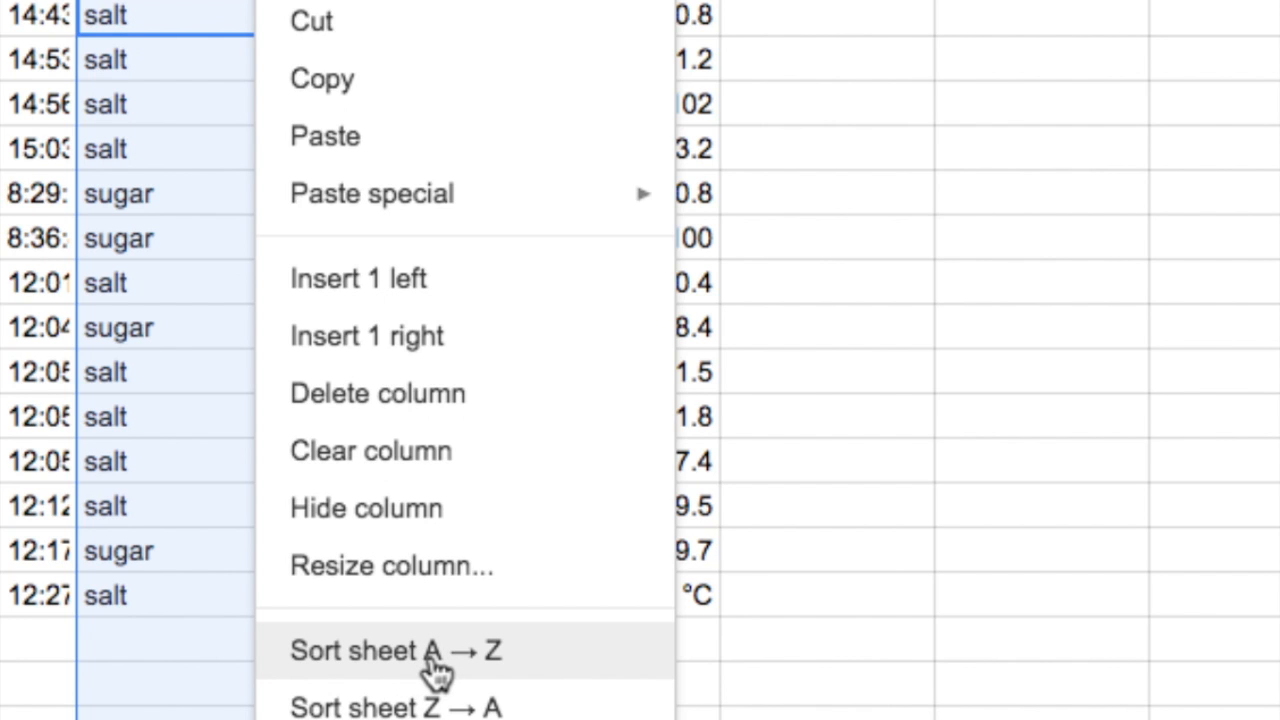
pyautogui.click(436, 652)
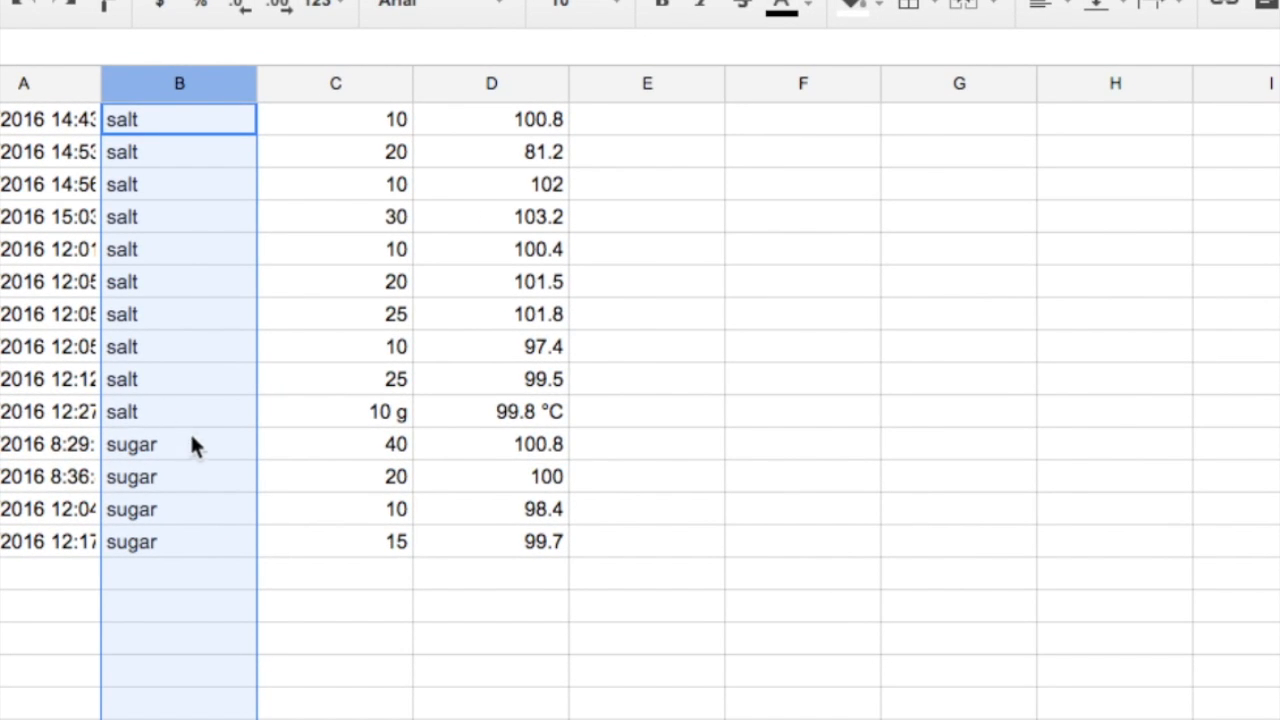
# - Remove the g and °C unit labels from the last salt row's amount and boiling point
pyautogui.click(401, 411)
pyautogui.doubleClick(404, 412)
pyautogui.press('BackSpace')
pyautogui.press('BackSpace')
pyautogui.click(527, 411)
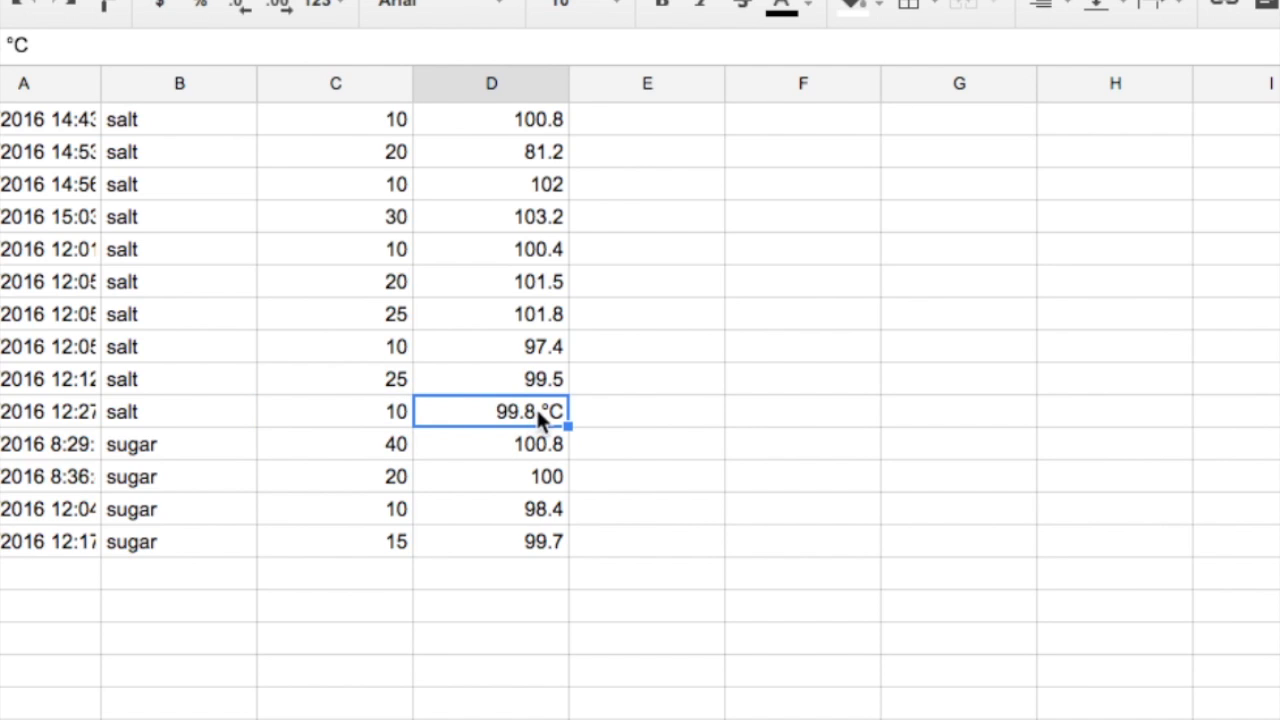
pyautogui.doubleClick(538, 410)
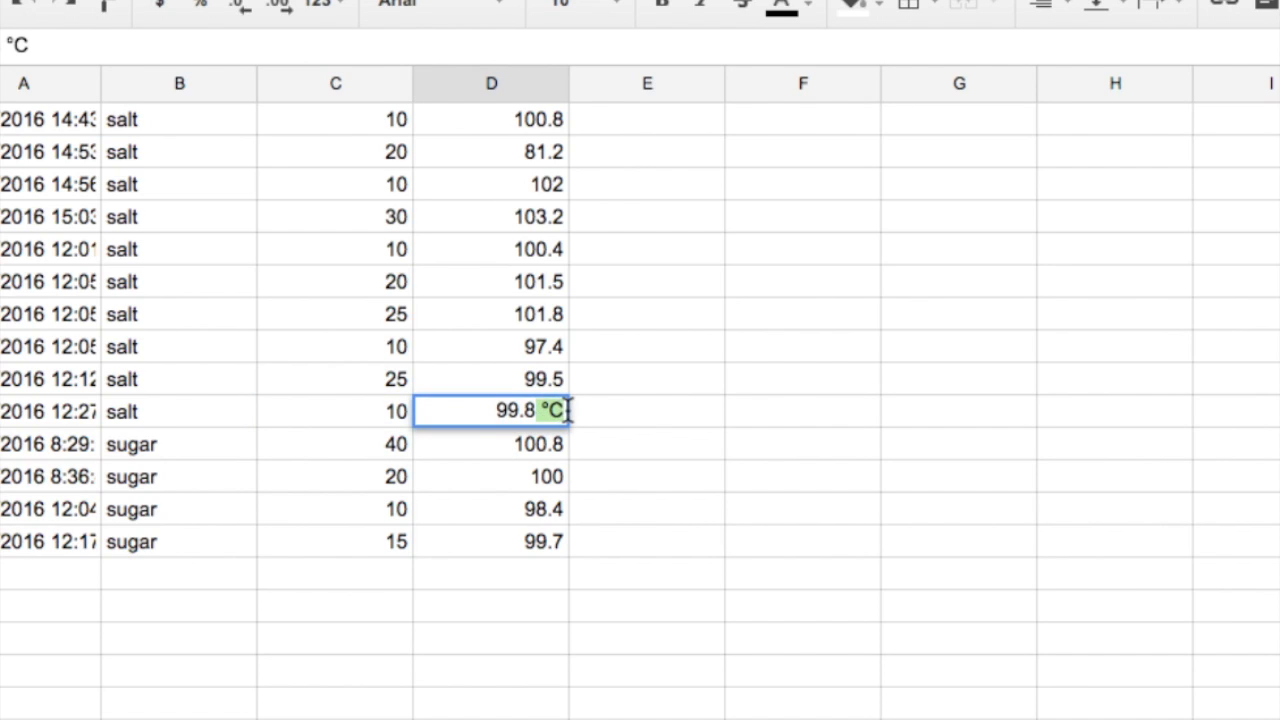
pyautogui.press('Return')
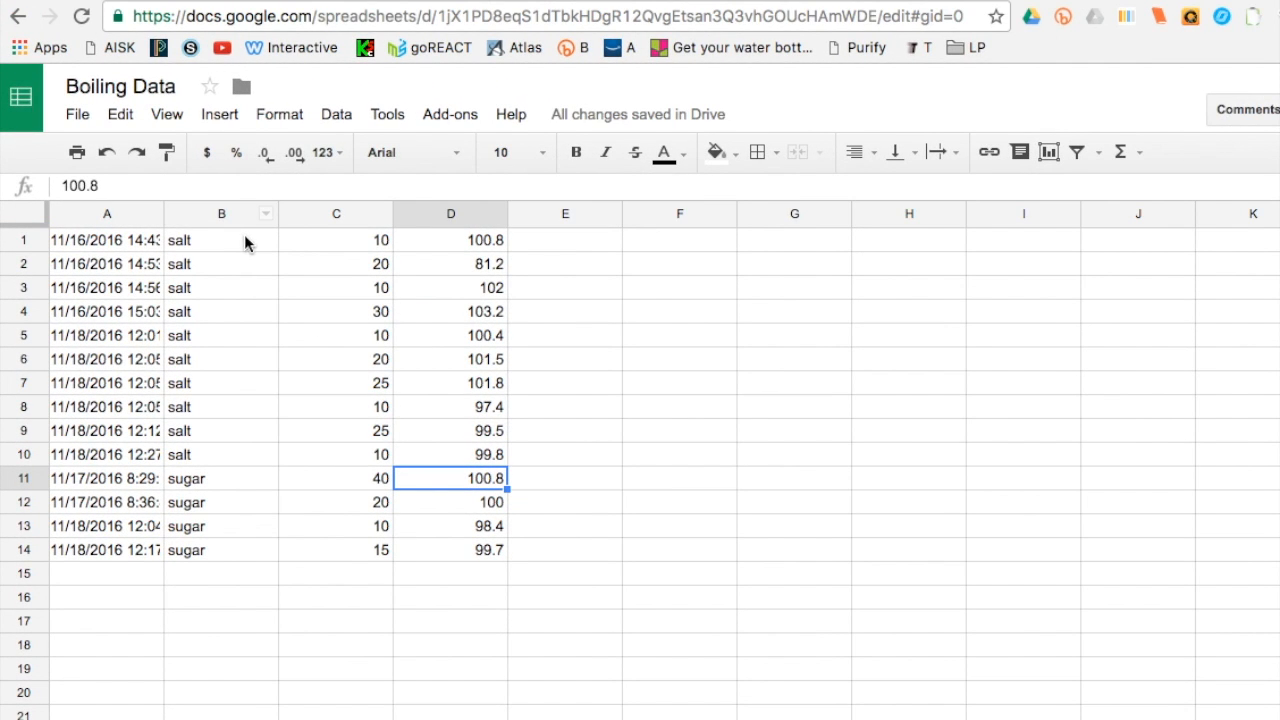
# - Select the salt rows' amounts and temperatures and preview a scatter chart of them
pyautogui.moveTo(333, 245); pyautogui.dragTo(466, 468)
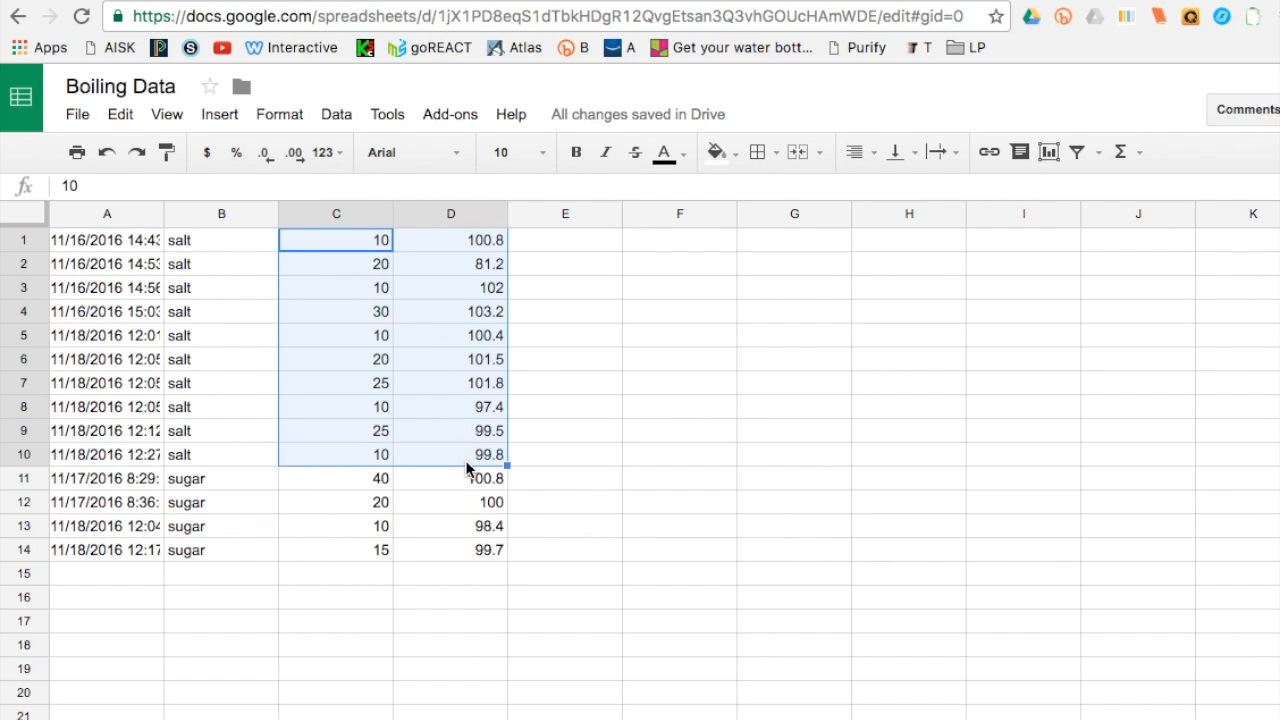
pyautogui.click(1048, 153)
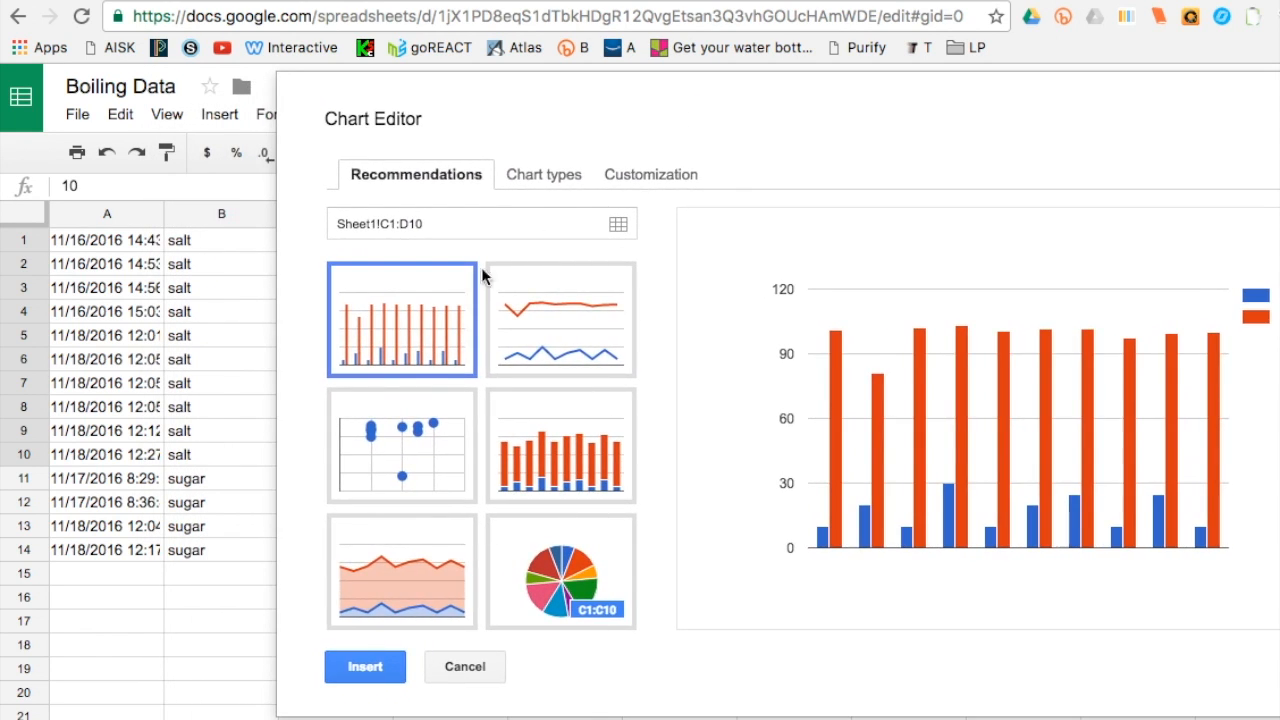
pyautogui.click(393, 447)
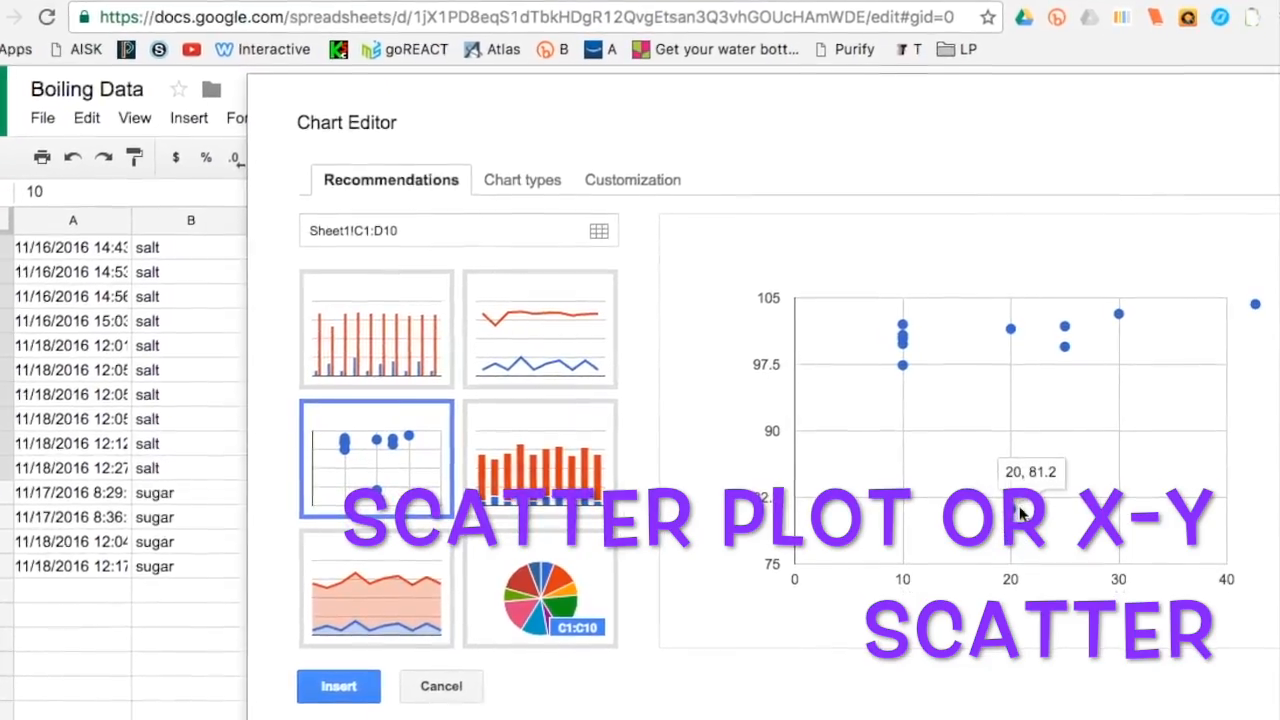
pyautogui.moveTo(1003, 480)
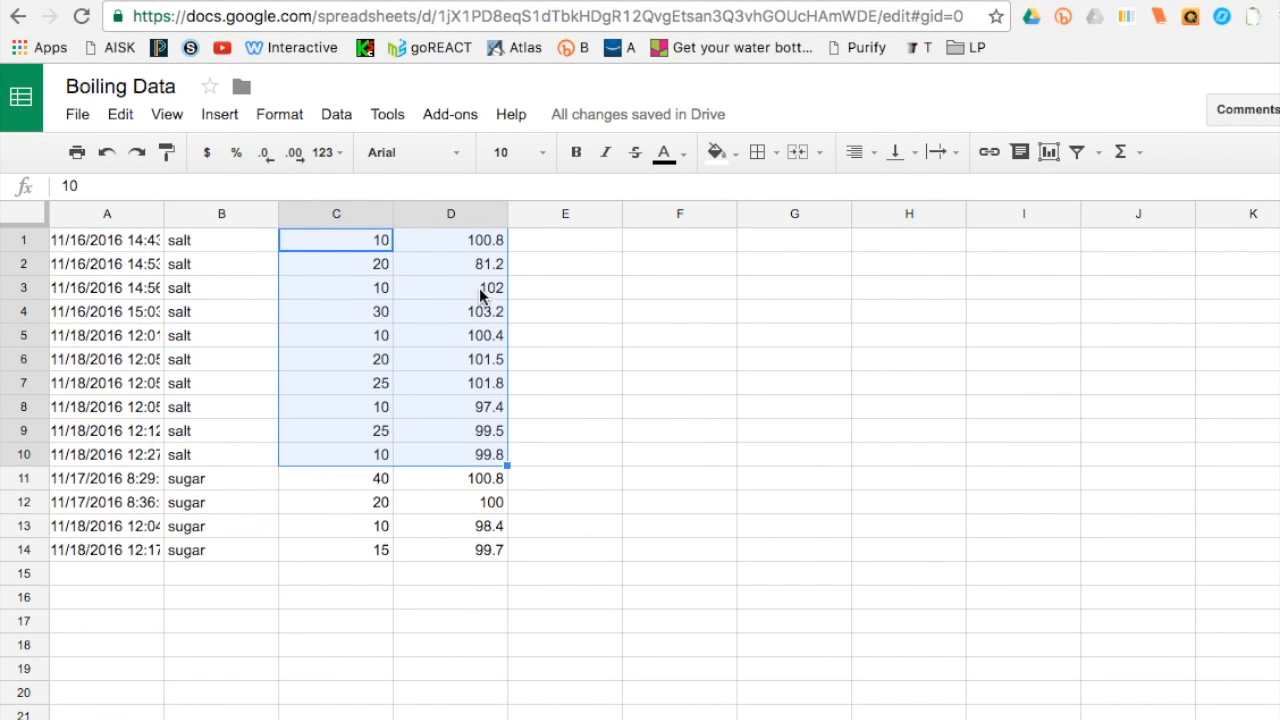
# - Clear the salt amount and boiling point values in row 2
pyautogui.click(482, 263)
pyautogui.click(374, 263)
pyautogui.click(443, 266)
pyautogui.press('Delete')
pyautogui.click(374, 263)
pyautogui.press('Delete')
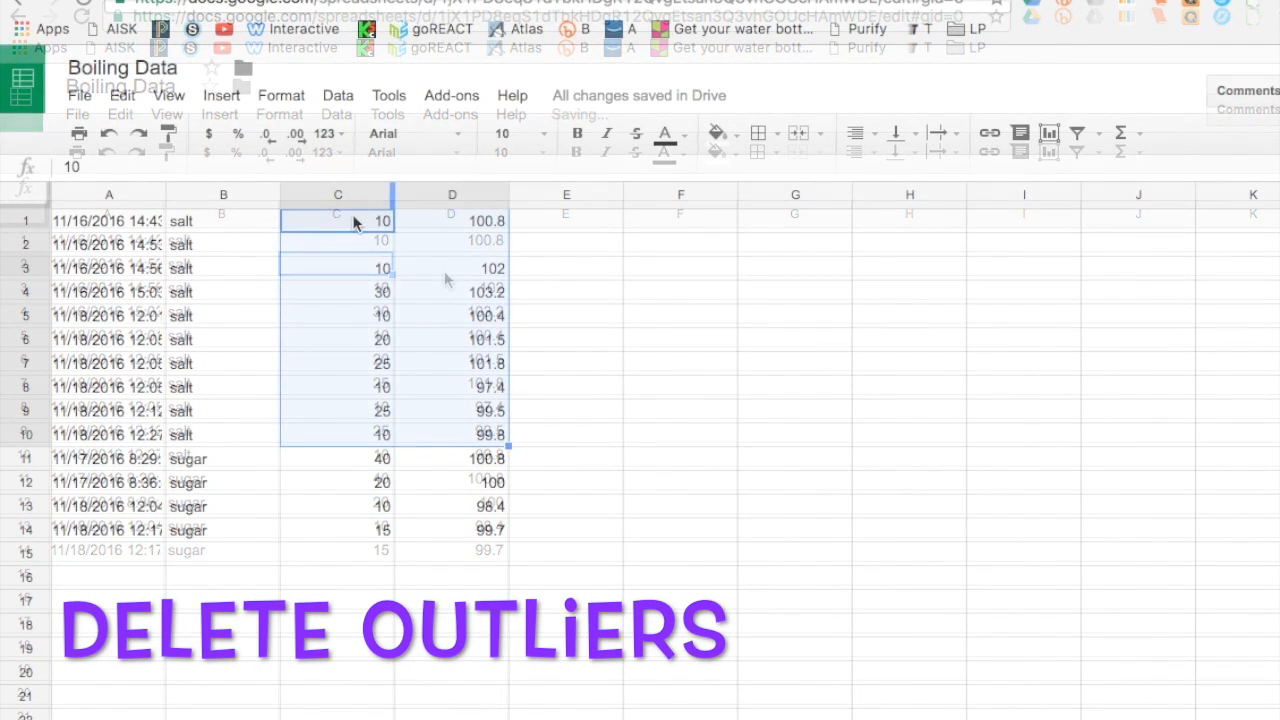
# - Select C1:D10 and insert a scatter chart, opening its customization options
pyautogui.moveTo(338, 220); pyautogui.dragTo(460, 442)
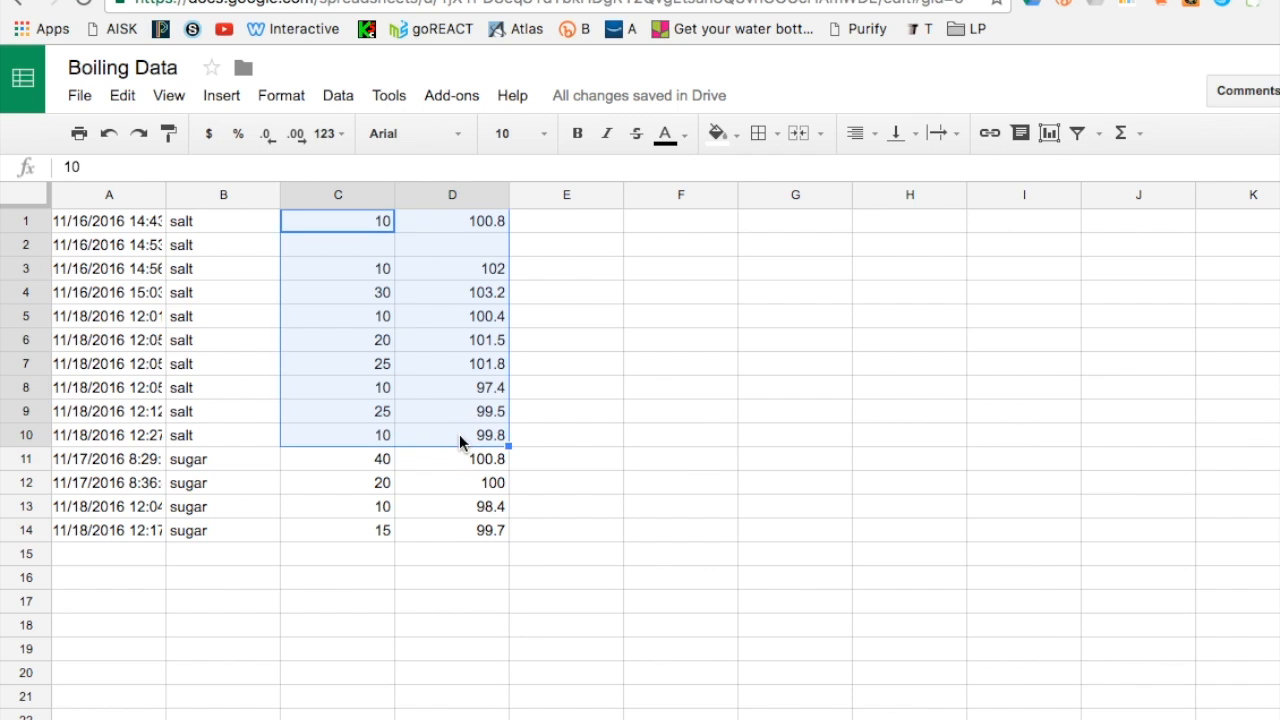
pyautogui.click(1049, 135)
pyautogui.click(278, 476)
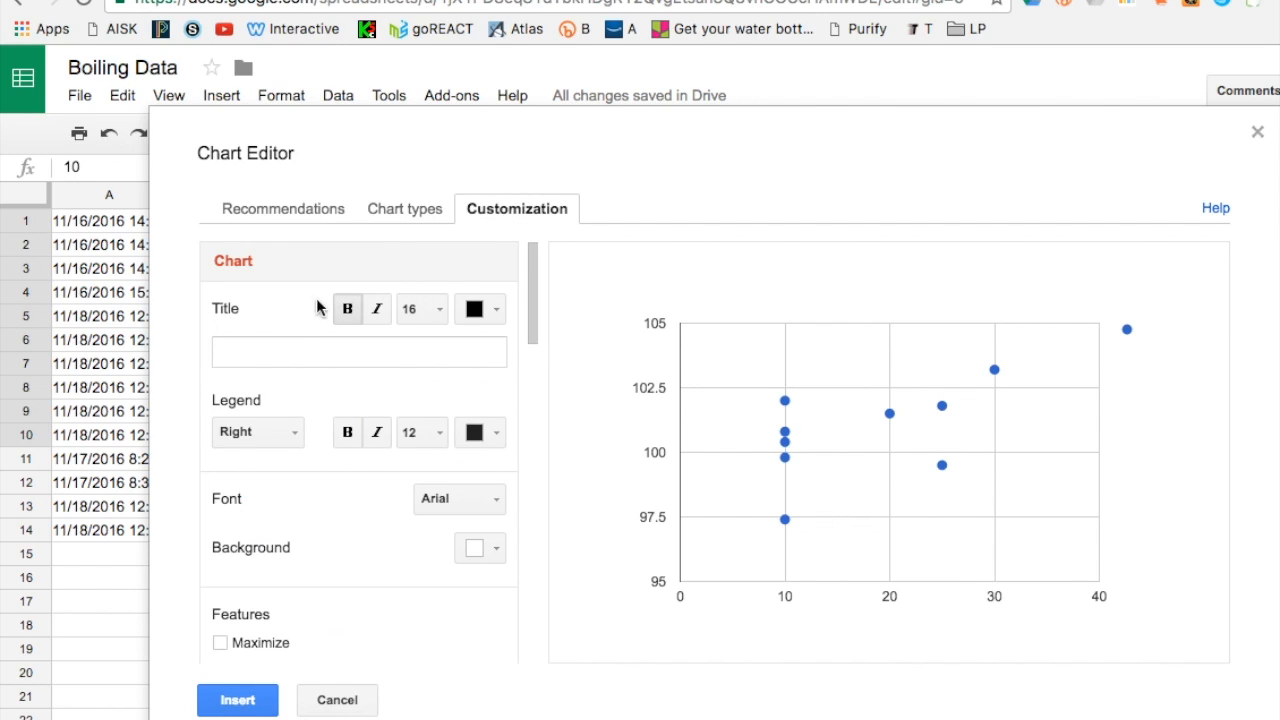
# - Set the horizontal axis title to Amount of Salt (g) added to water
pyautogui.click(254, 354)
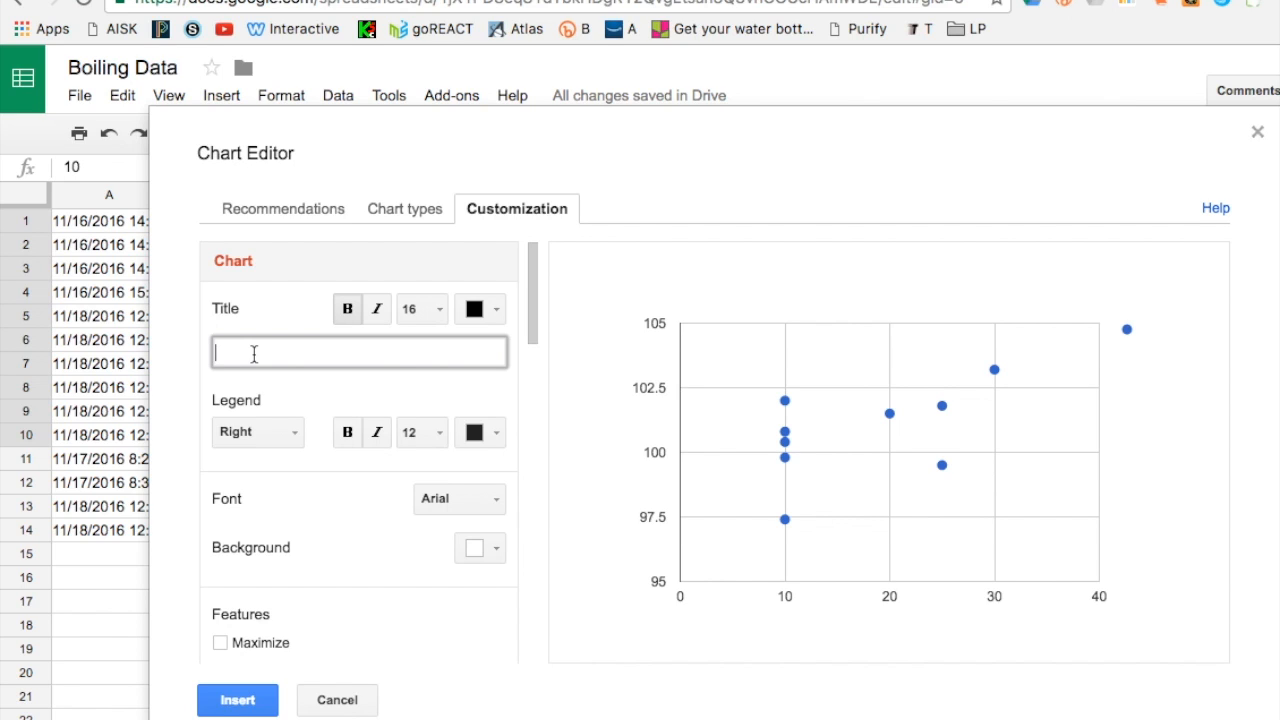
pyautogui.scroll(-6, 305, 410)
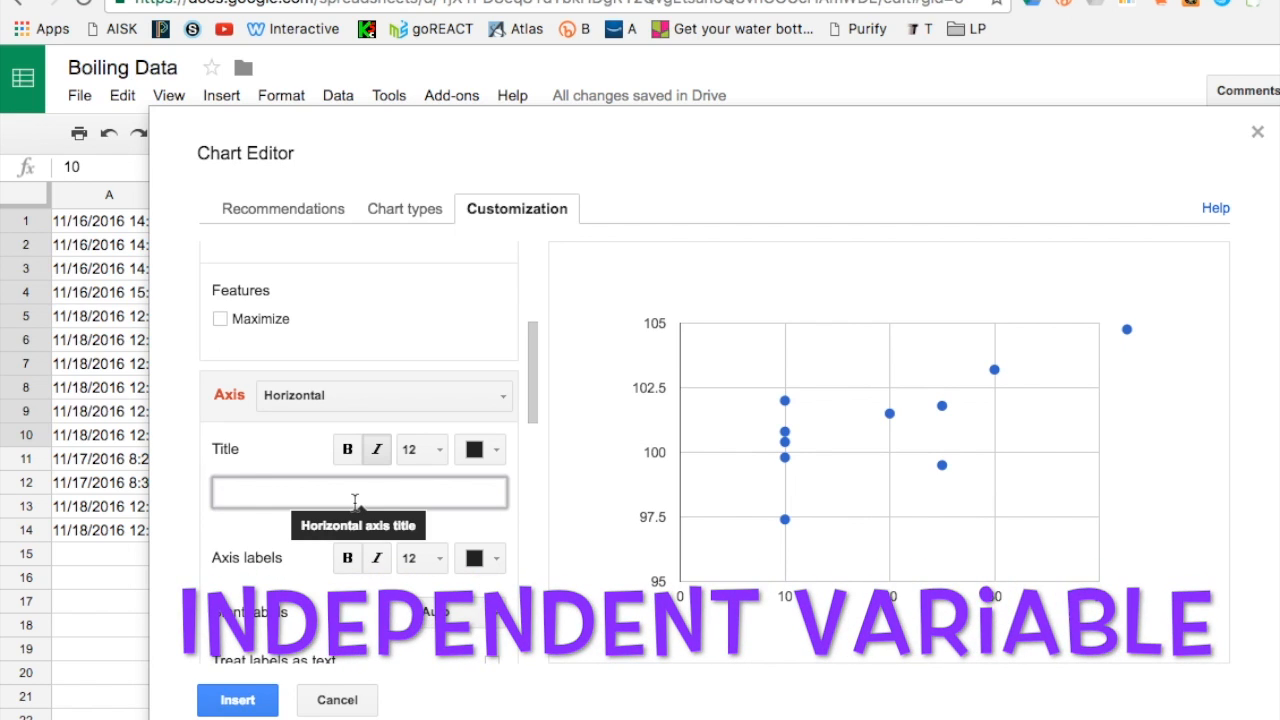
pyautogui.write('of Sai')
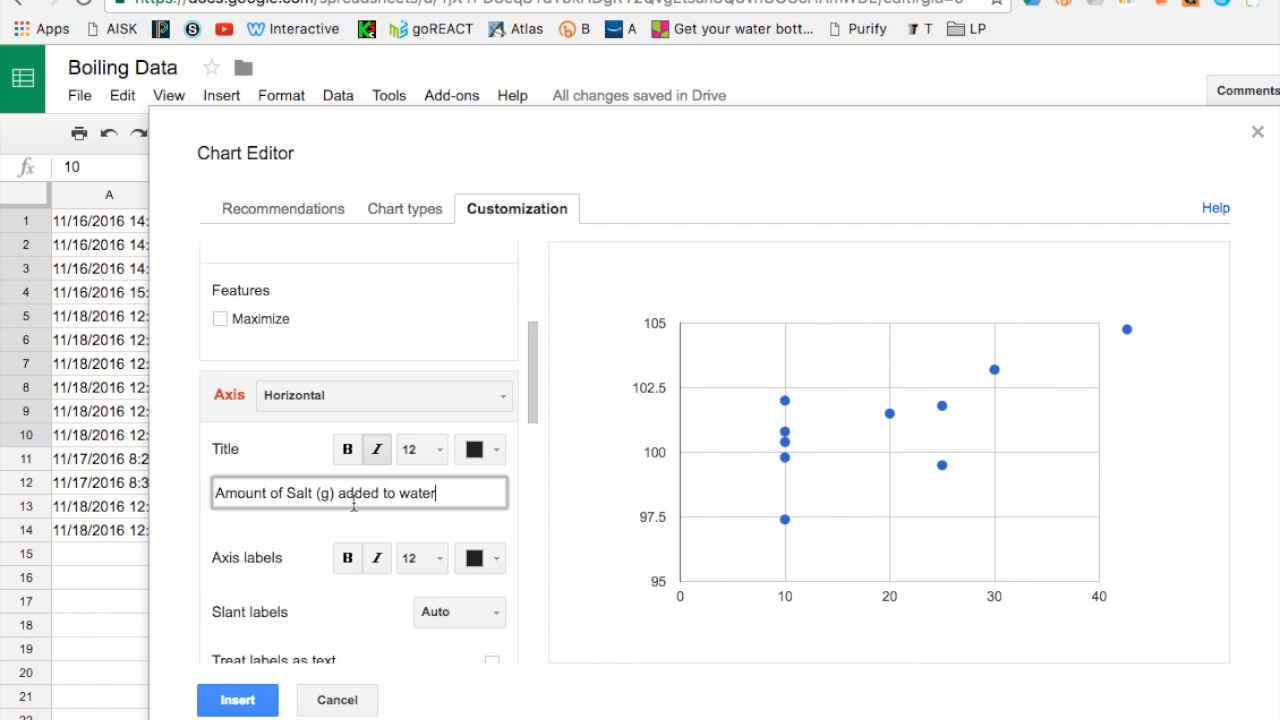
# - Set the left vertical axis title to Boiling Point of water (°C)
pyautogui.click(330, 399)
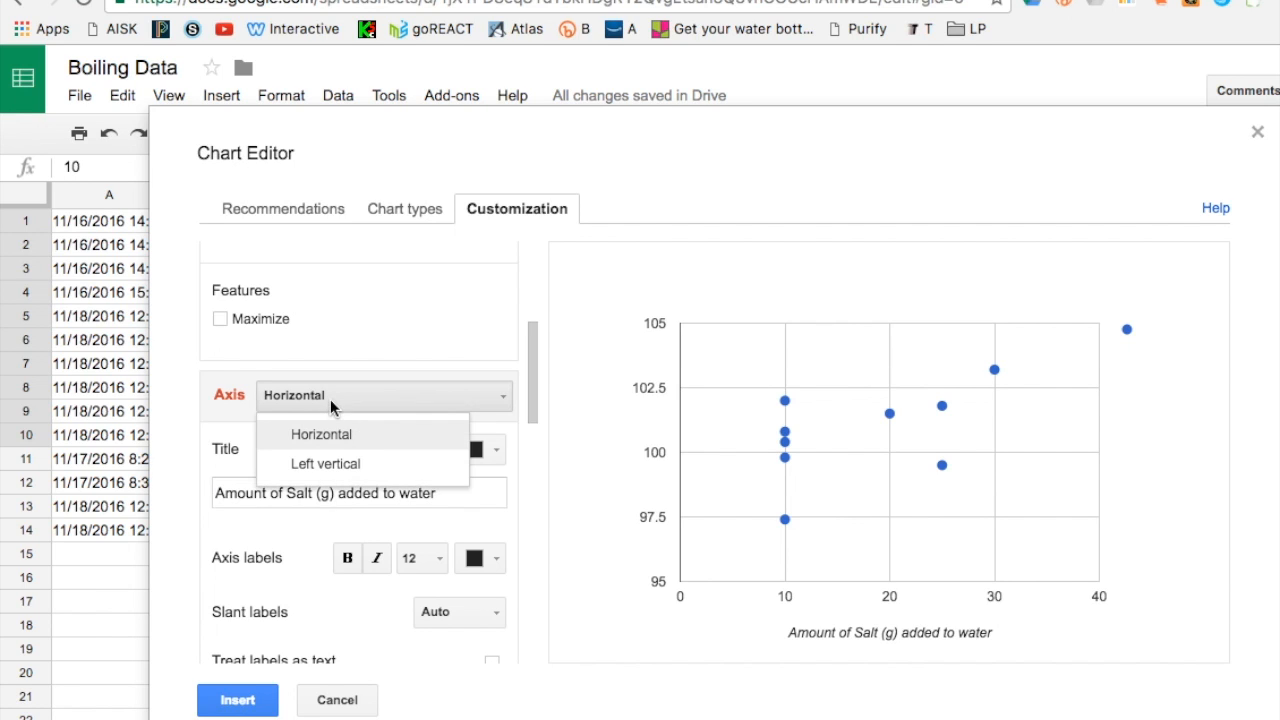
pyautogui.click(342, 472)
pyautogui.click(308, 495)
pyautogui.write('Boilin')
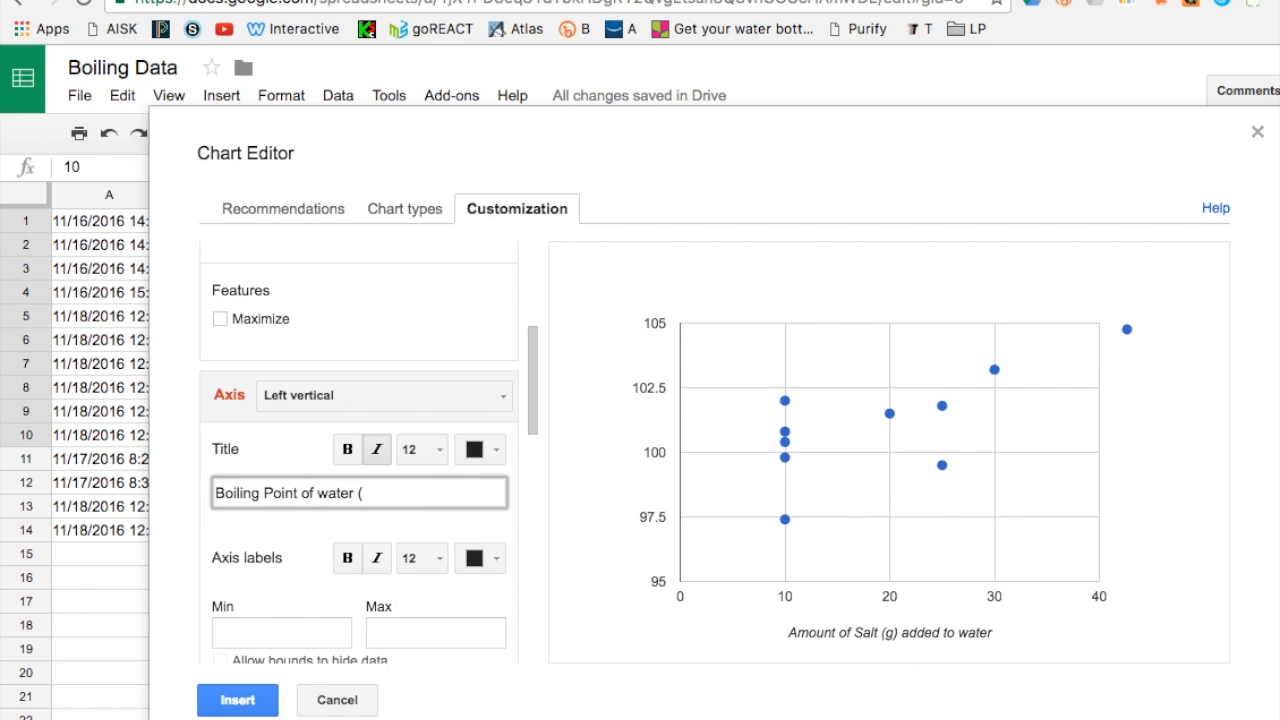
pyautogui.write('g Point of water (°C')
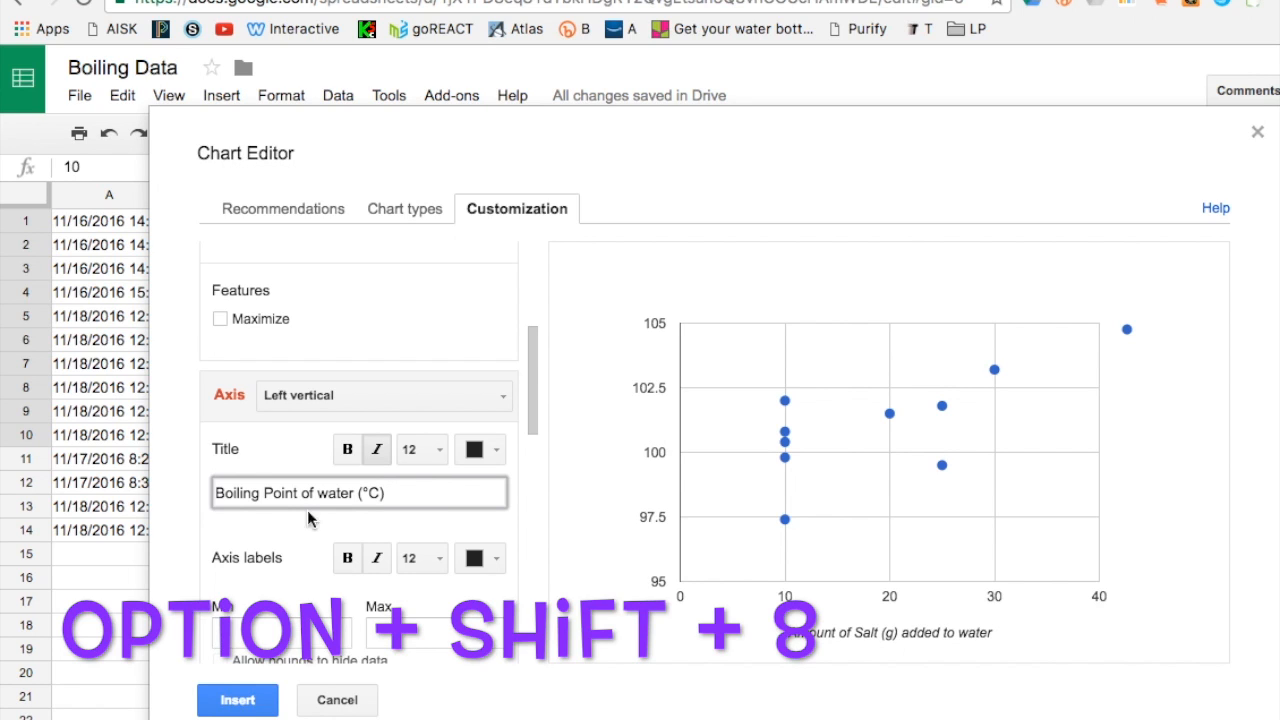
# - Add a Linear trendline to the data series
pyautogui.scroll(-8, 315, 555)
pyautogui.scroll(-5, 315, 565)
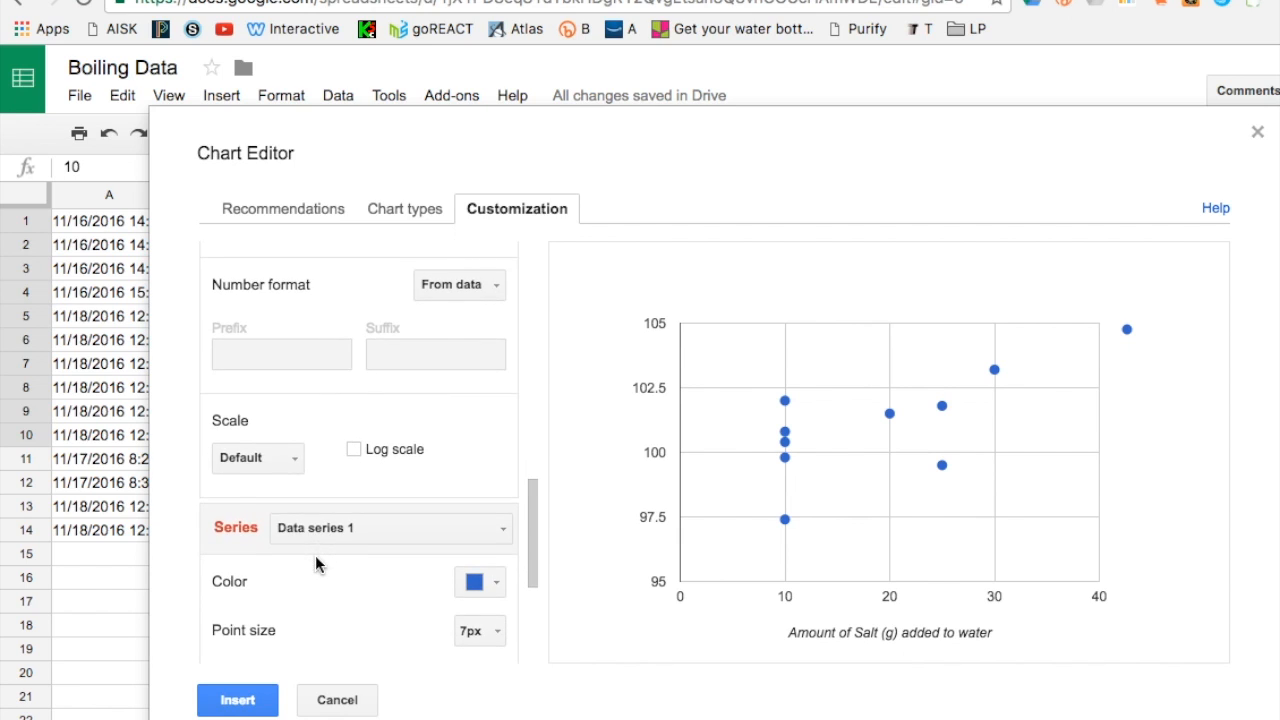
pyautogui.scroll(-3, 315, 560)
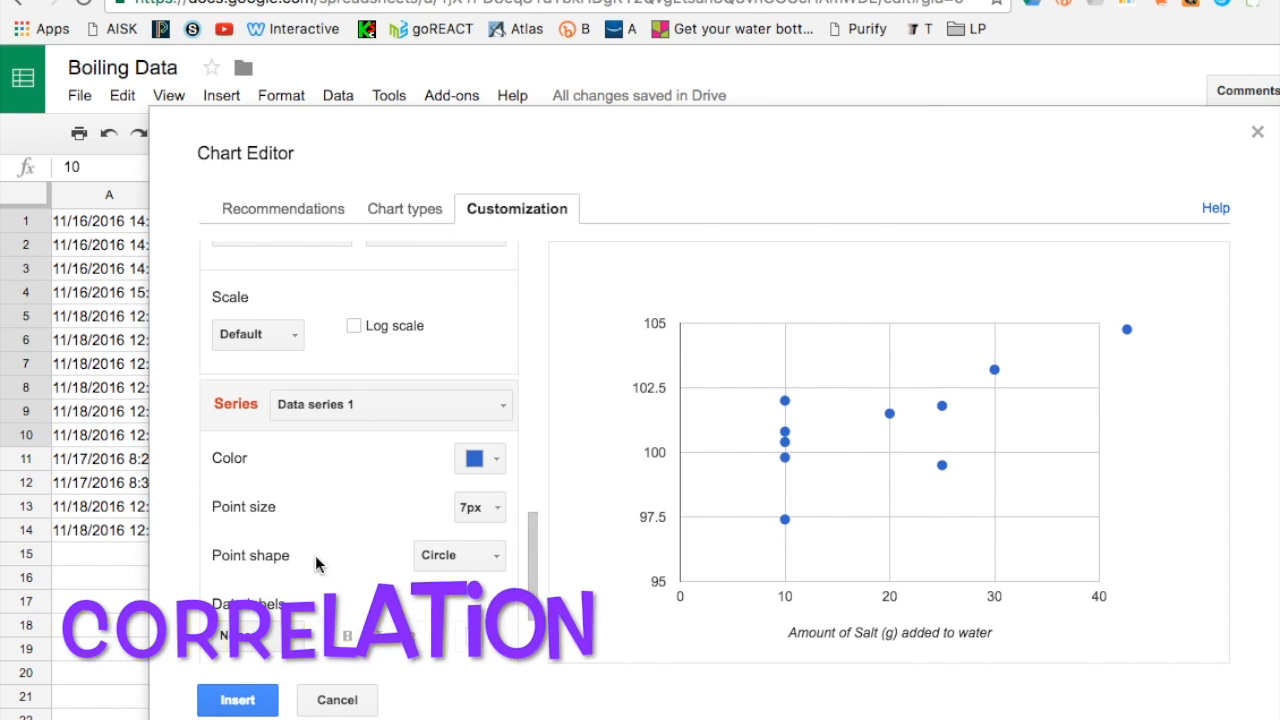
pyautogui.scroll(-3, 315, 560)
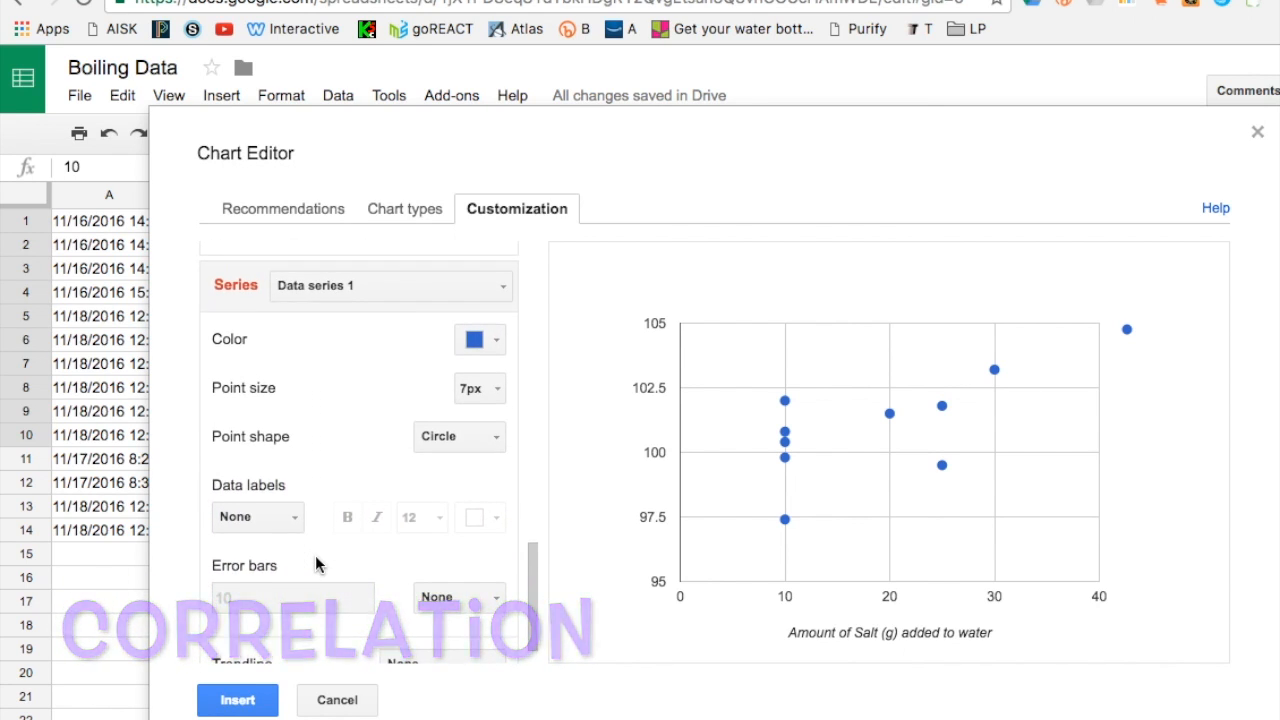
pyautogui.scroll(-1, 315, 565)
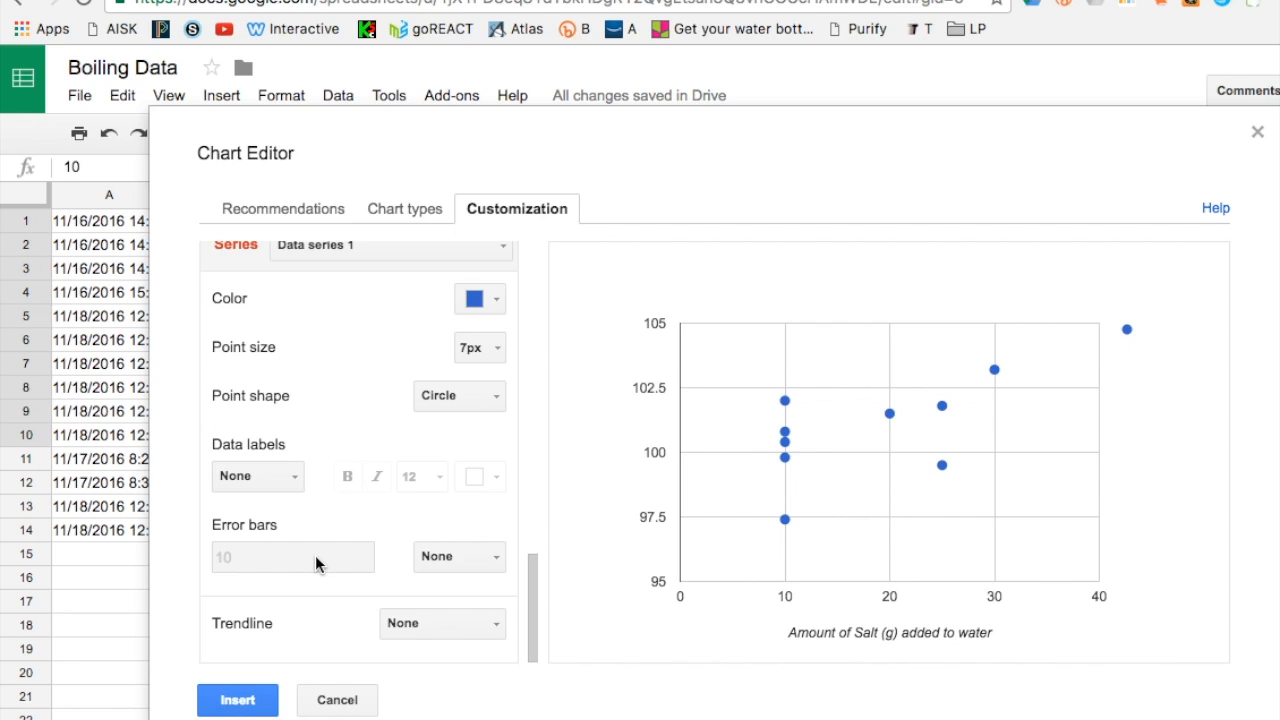
pyautogui.click(484, 629)
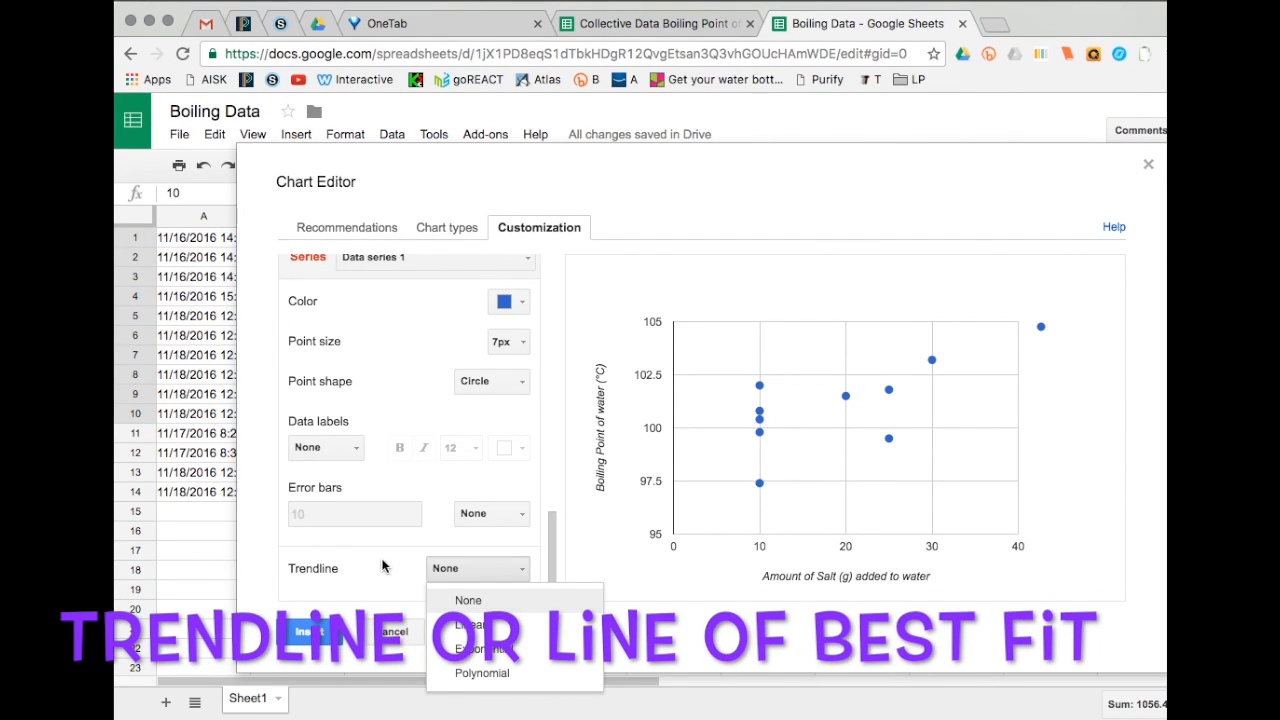
pyautogui.click(479, 625)
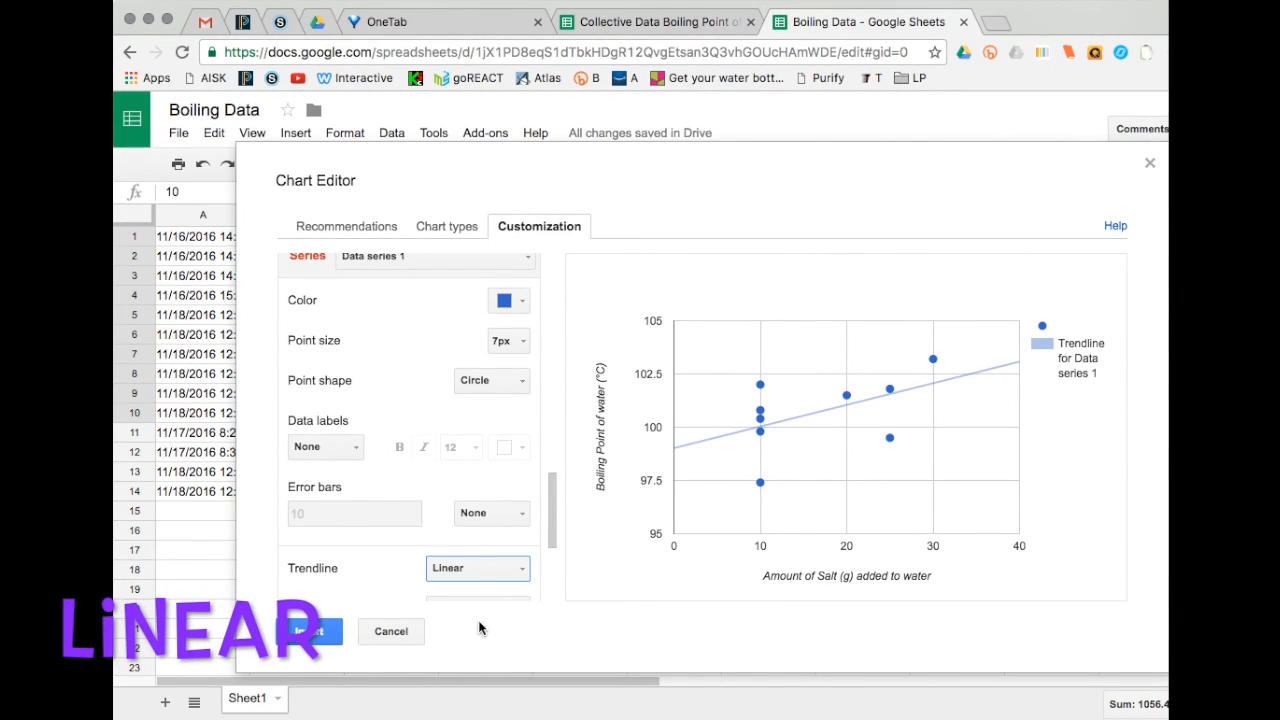
# - Turn on Show R² for the trendline
pyautogui.moveTo(551, 534)
pyautogui.mouseDown()
pyautogui.moveTo(557, 486)
pyautogui.moveTo(552, 549)
pyautogui.mouseUp()
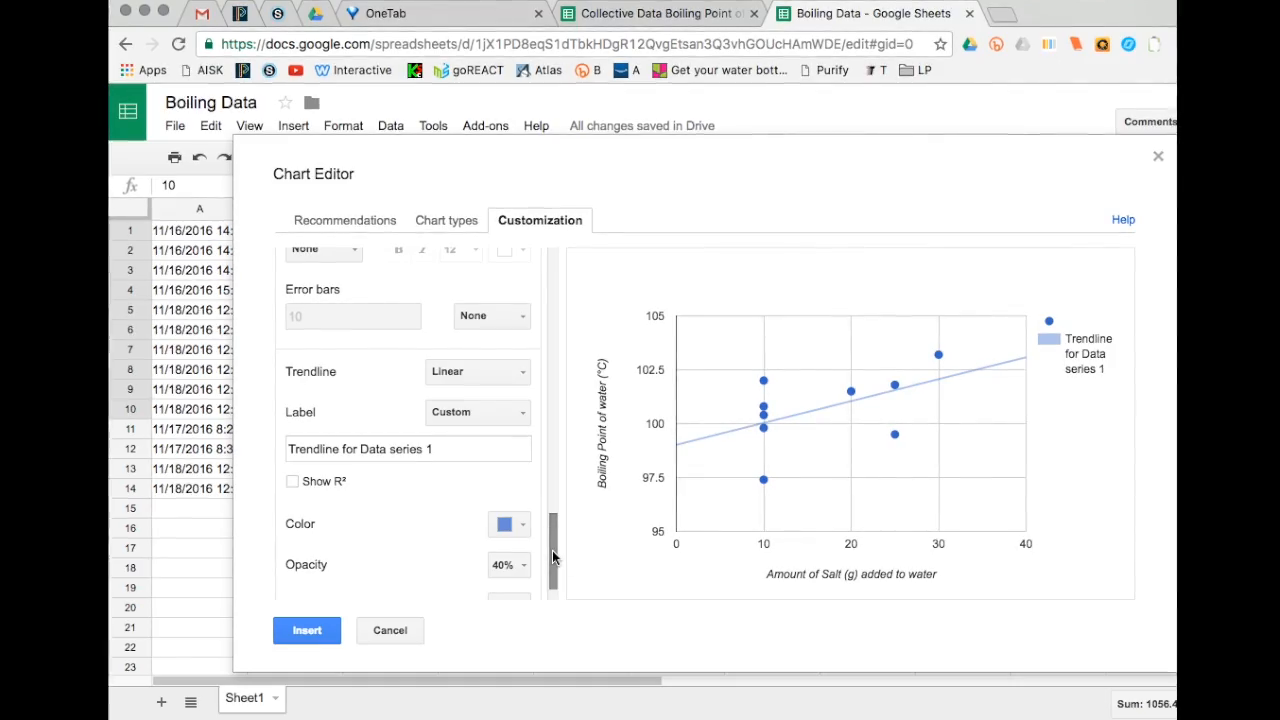
pyautogui.moveTo(706, 435)
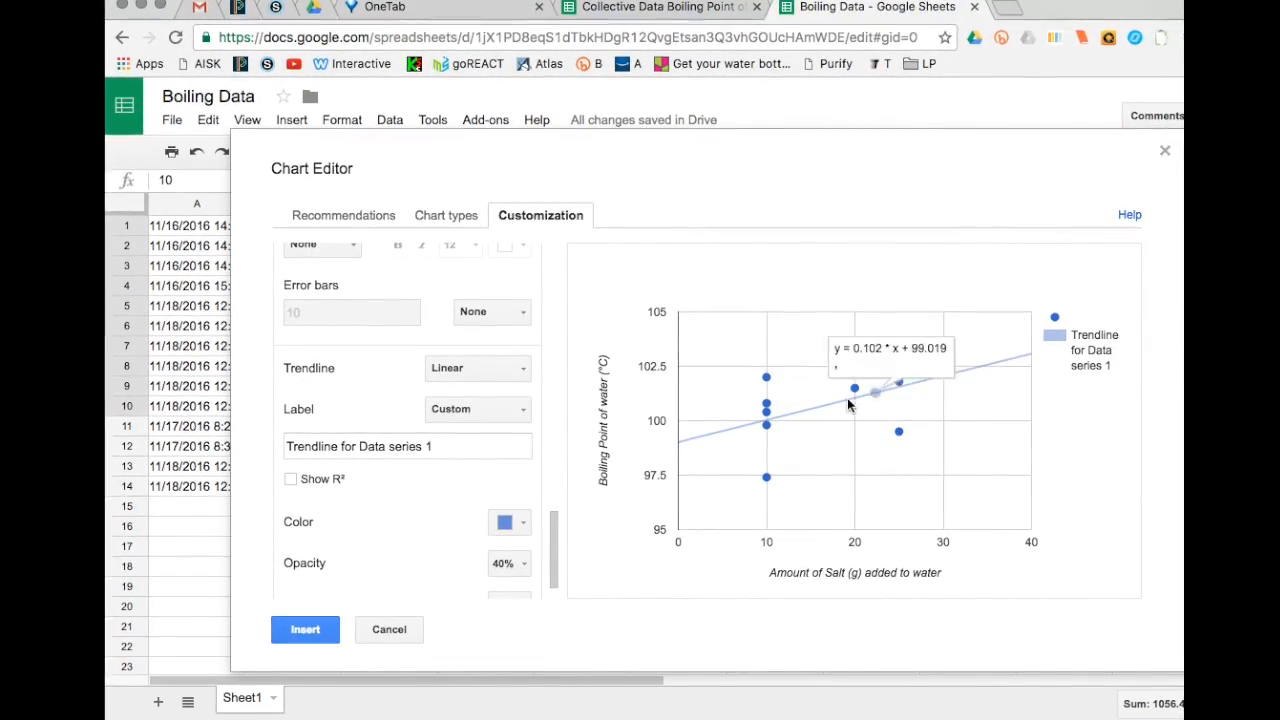
pyautogui.click(288, 481)
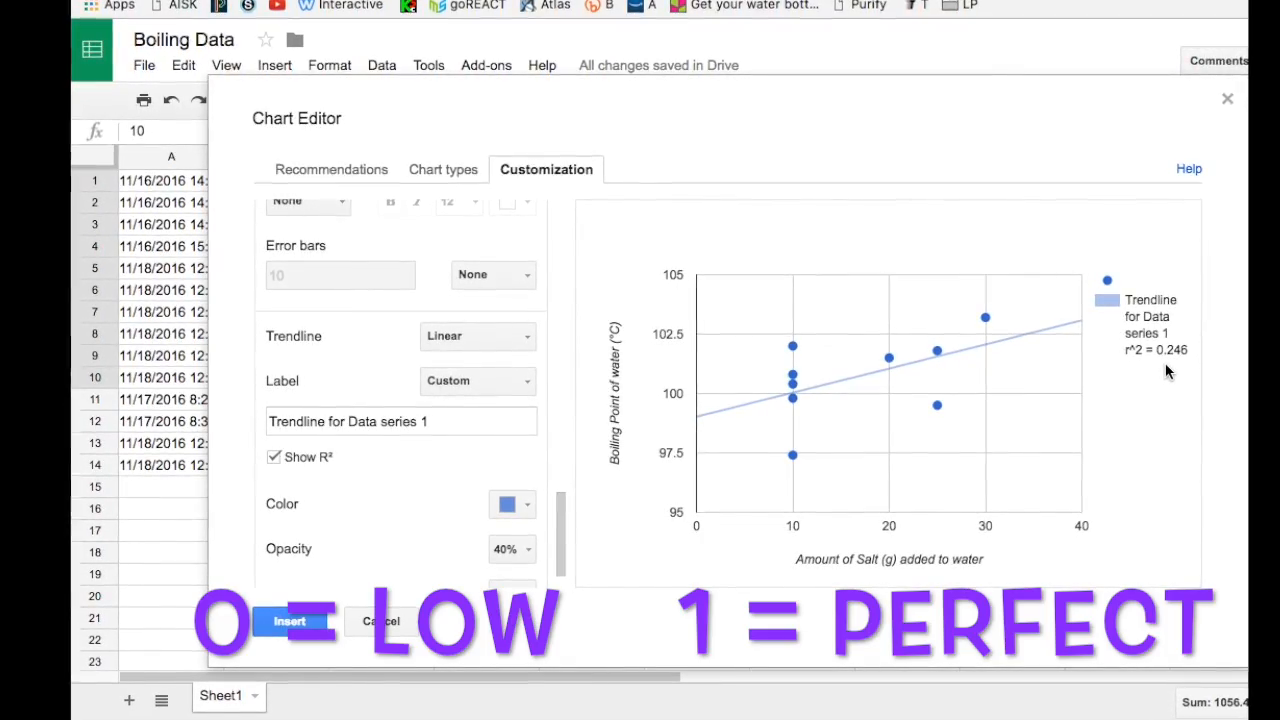
# - Set the trendline's line thickness to 4px
pyautogui.moveTo(560, 519); pyautogui.dragTo(560, 546)
pyautogui.click(508, 549)
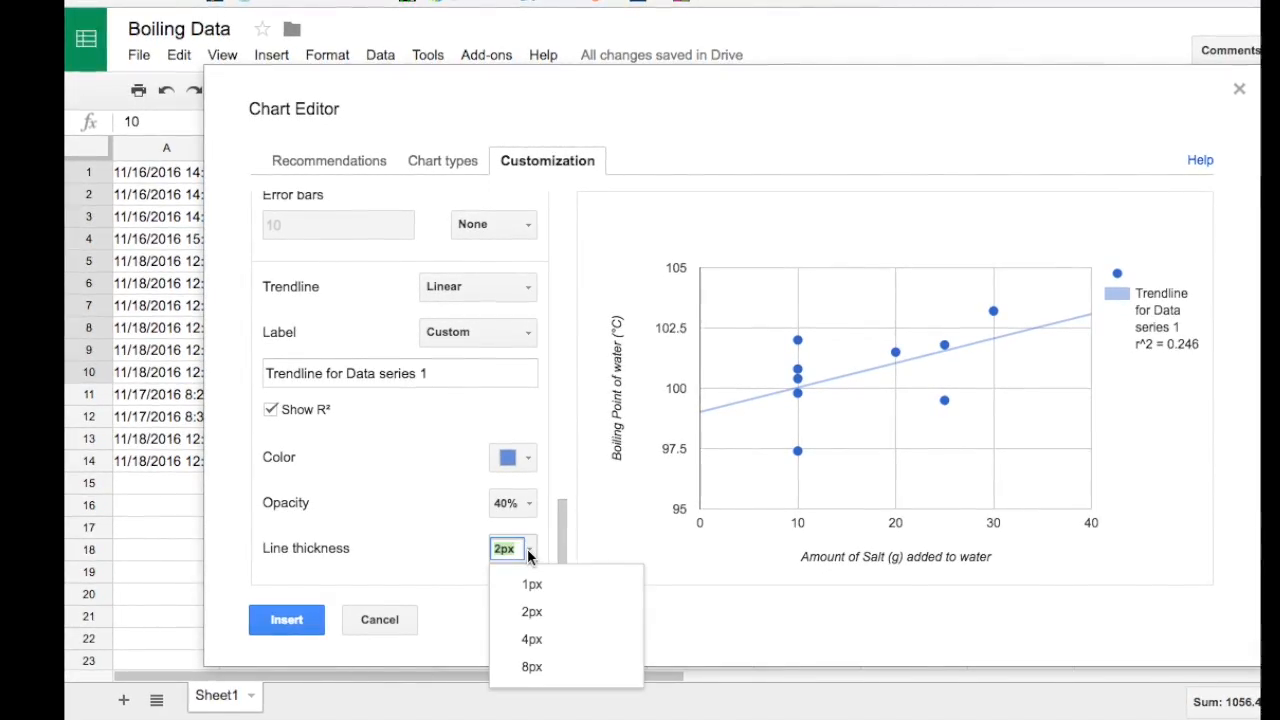
pyautogui.click(533, 639)
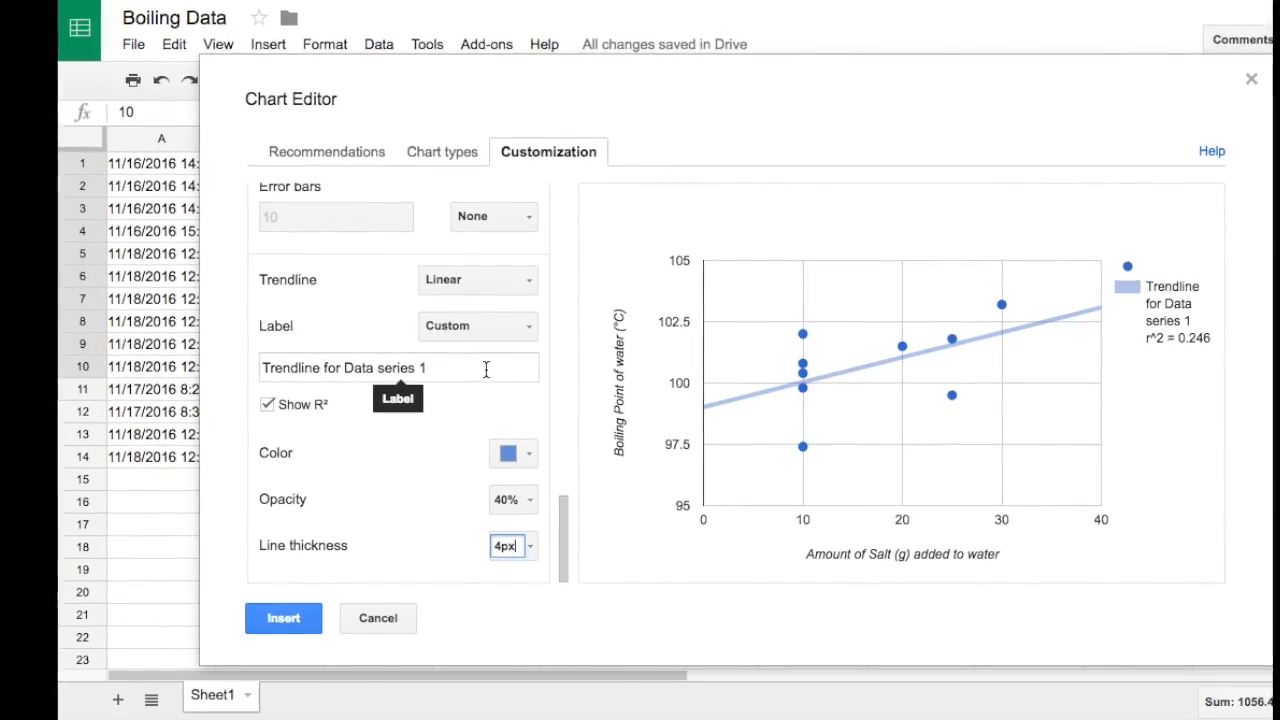
# - Try an Exponential trendline, then switch the trendline back to Linear
pyautogui.click(527, 286)
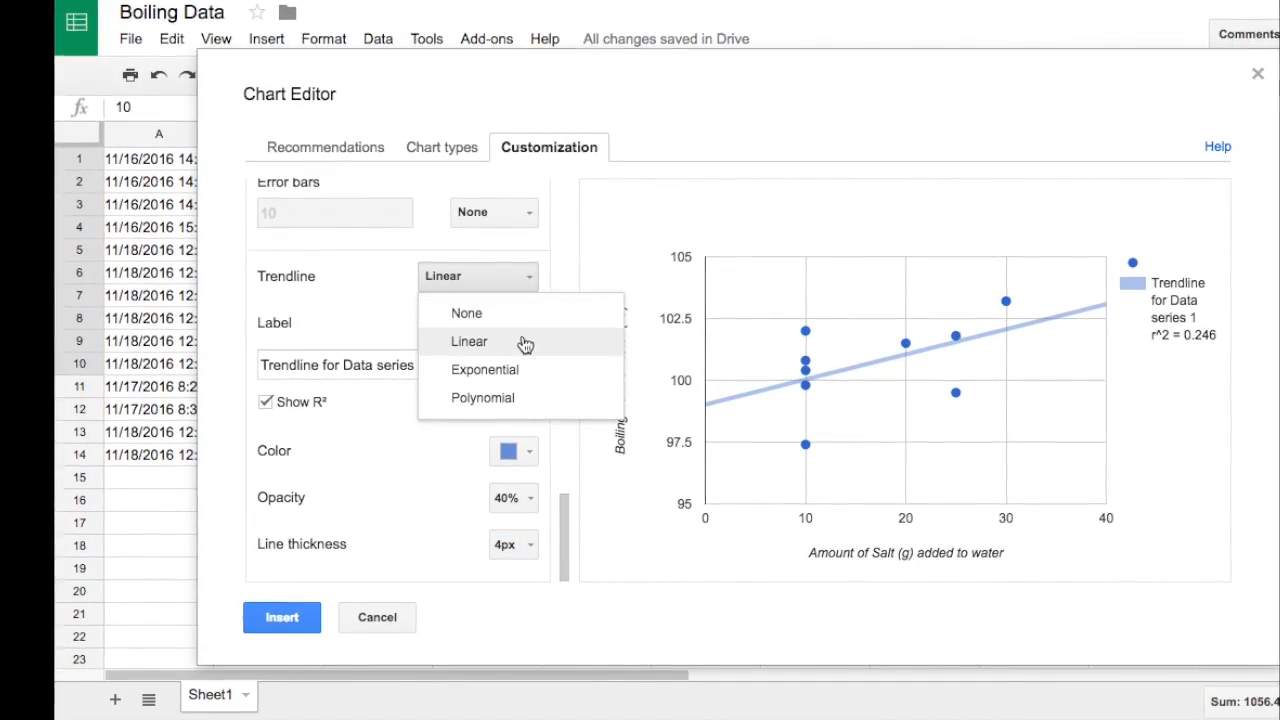
pyautogui.click(500, 377)
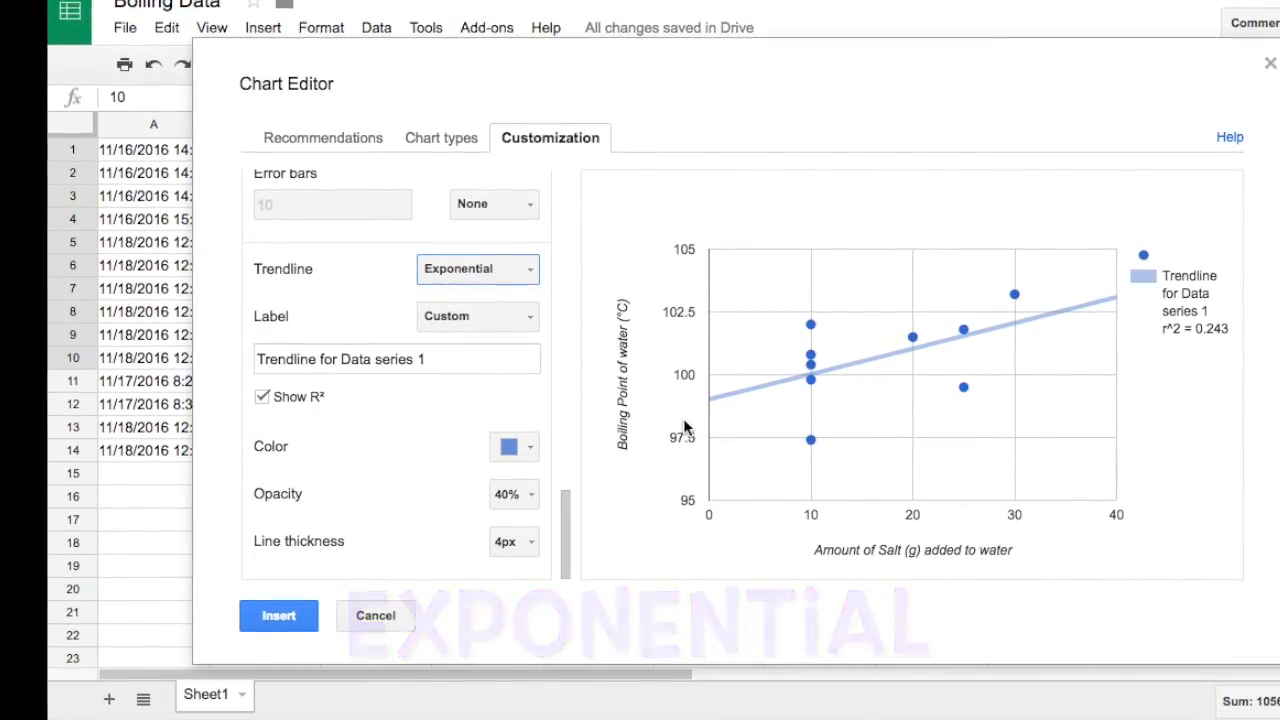
pyautogui.moveTo(1032, 316)
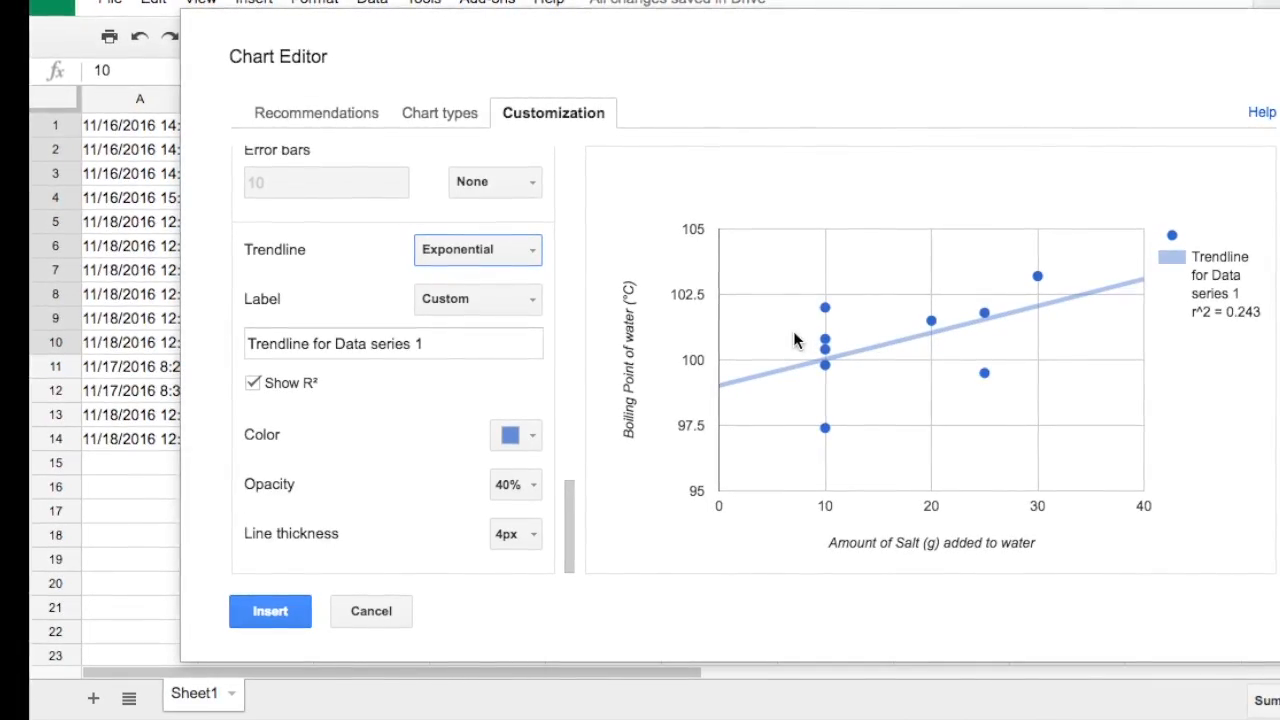
pyautogui.click(534, 250)
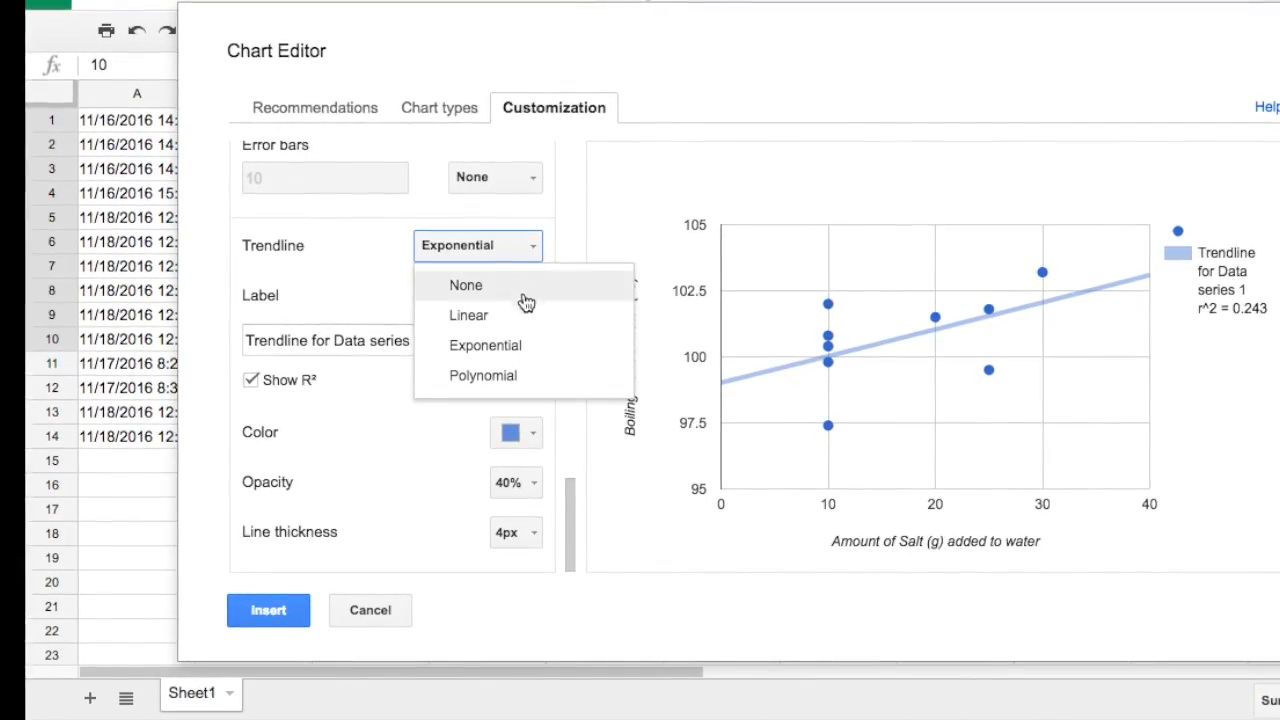
pyautogui.click(480, 316)
# - Insert the chart into the sheet and reposition it
pyautogui.moveTo(857, 337)
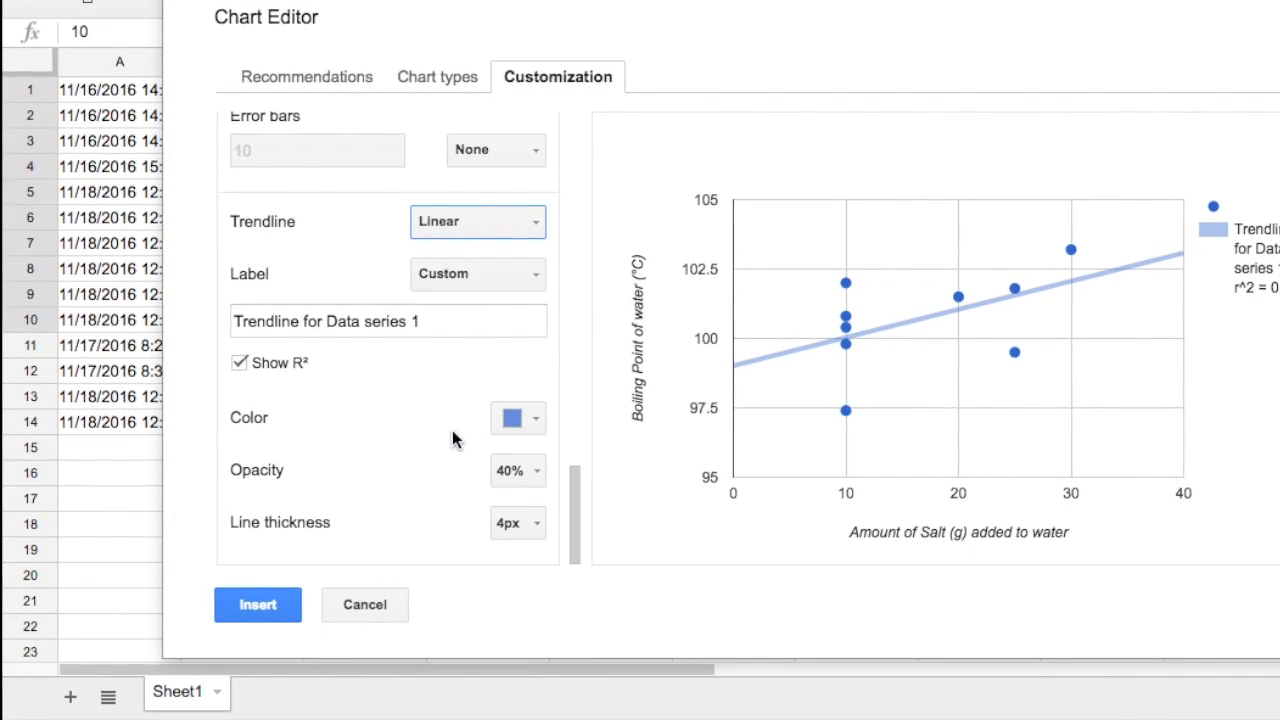
pyautogui.click(256, 606)
pyautogui.moveTo(400, 155); pyautogui.dragTo(663, 140)
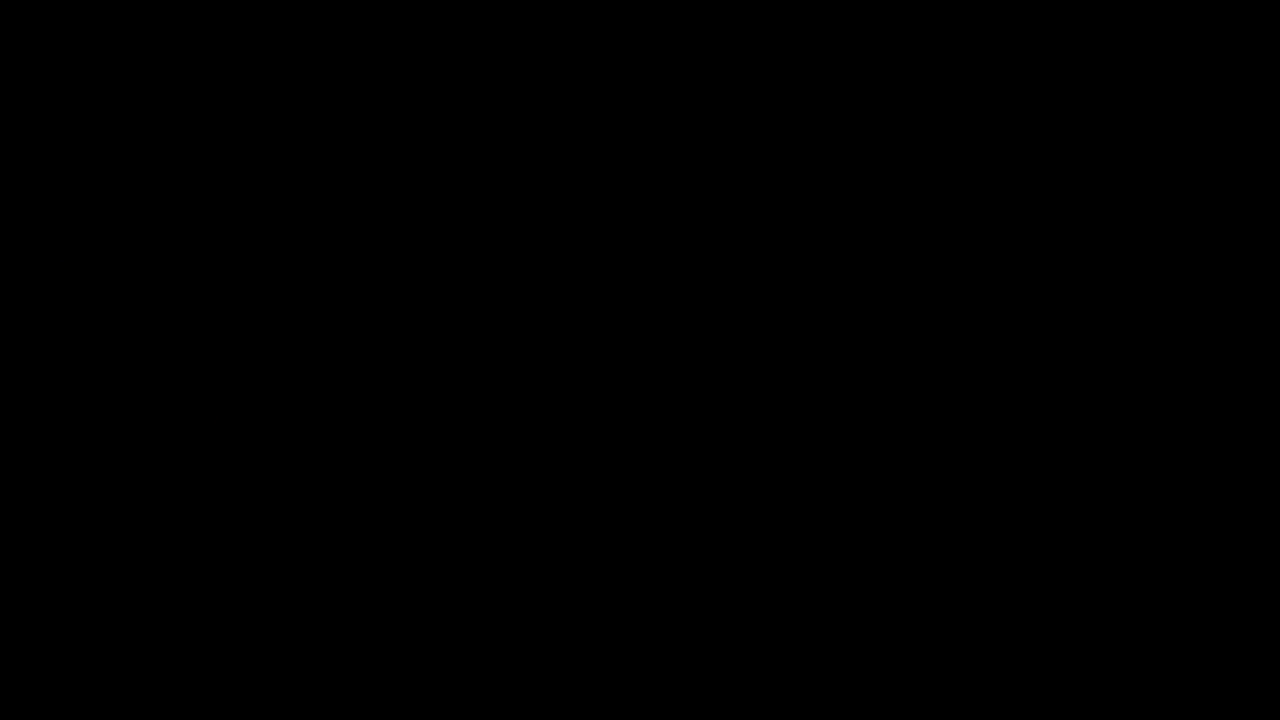